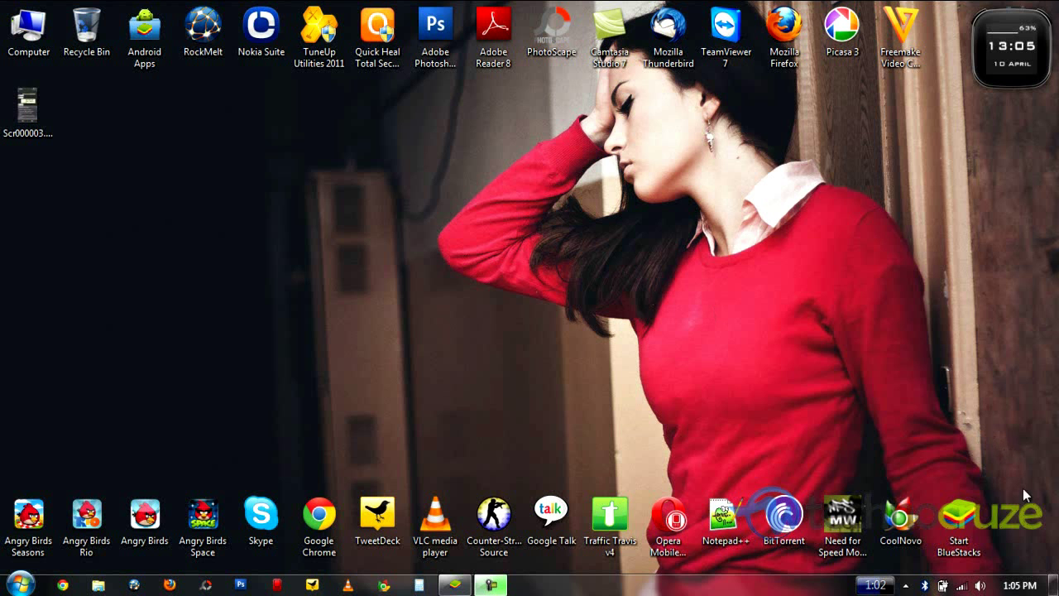
# Start BlueStacks, type 'Whats' in the app search and pick the 'whatsapp messenger' suggestion
pyautogui.click(959, 521)
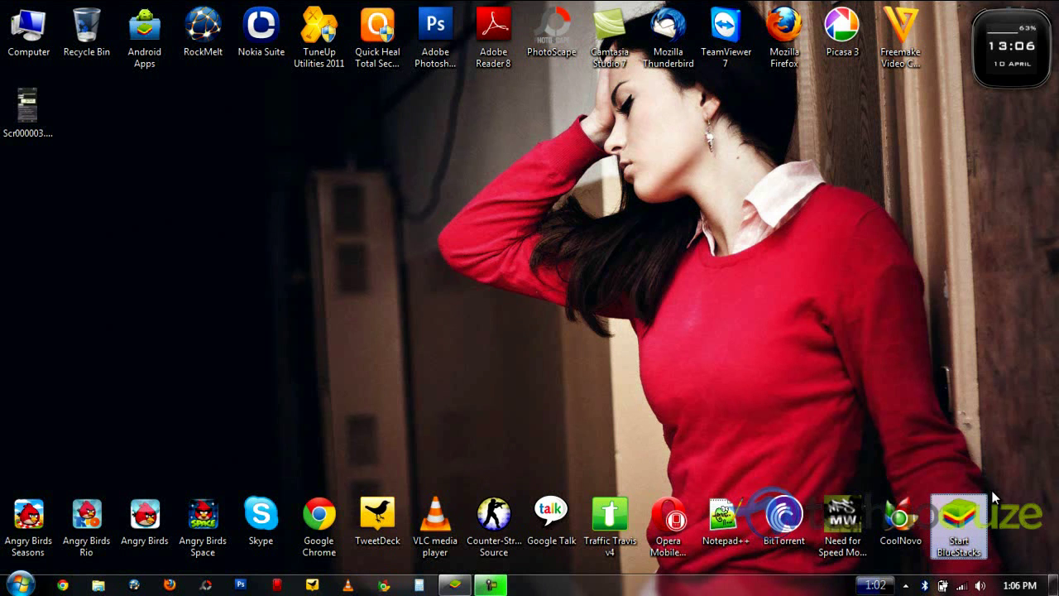
pyautogui.click(437, 437)
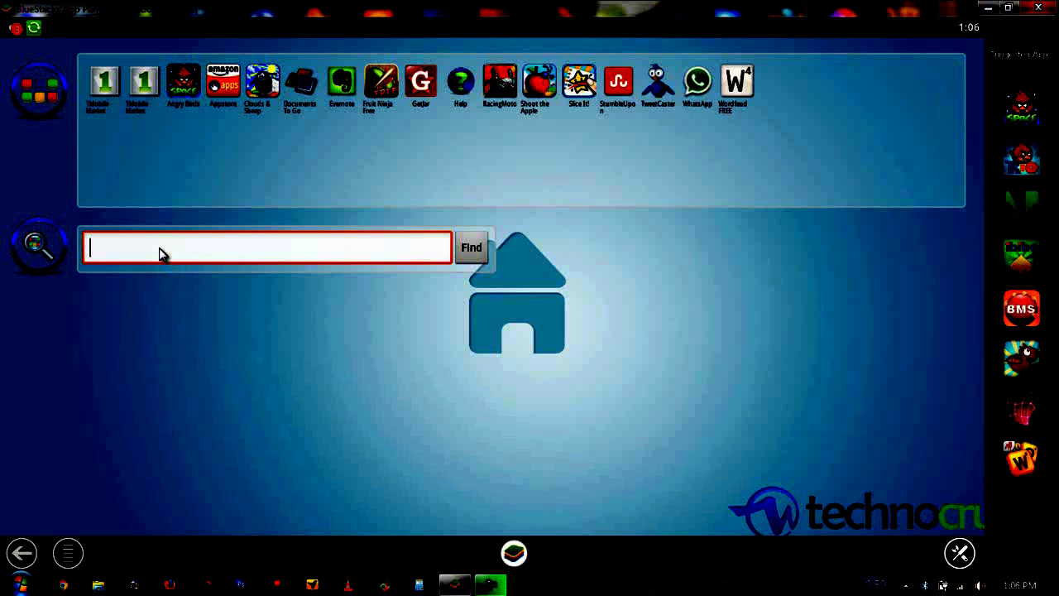
pyautogui.write('Whats')
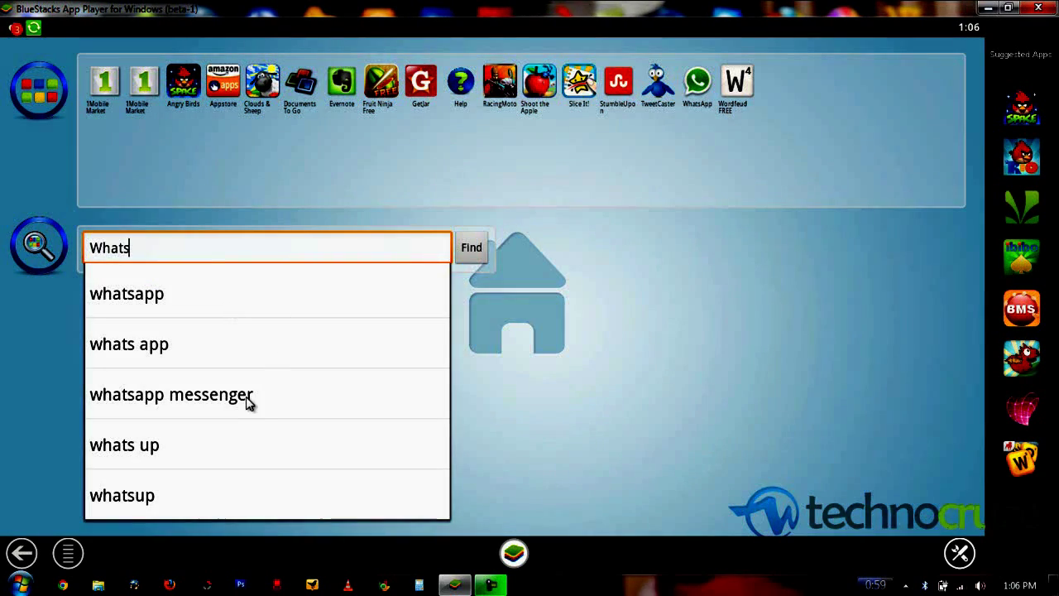
pyautogui.click(248, 403)
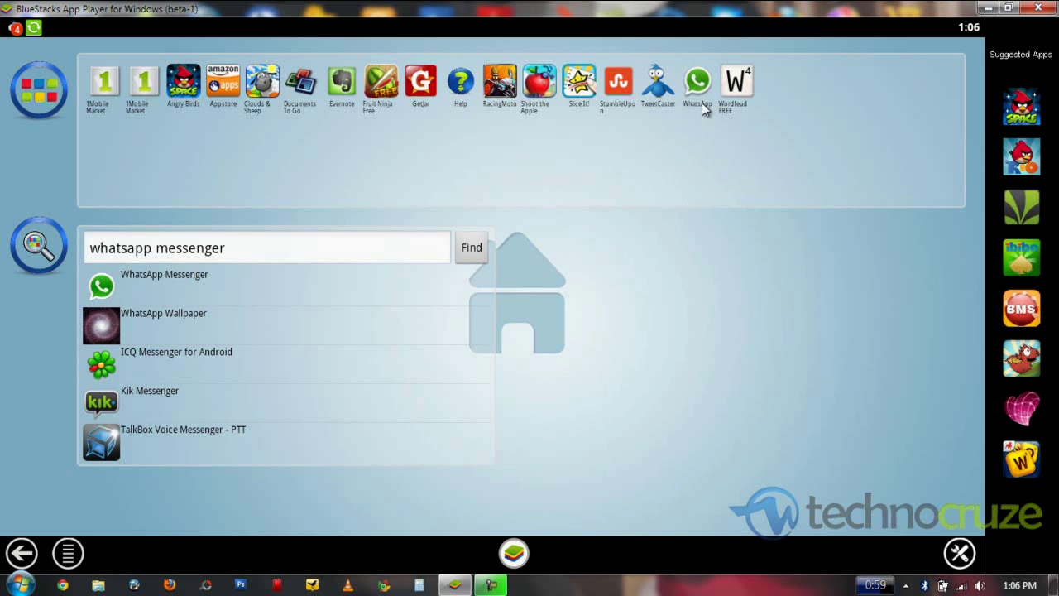
# Open WhatsApp, agree to the terms, choose India as the country and submit the phone number
pyautogui.click(701, 95)
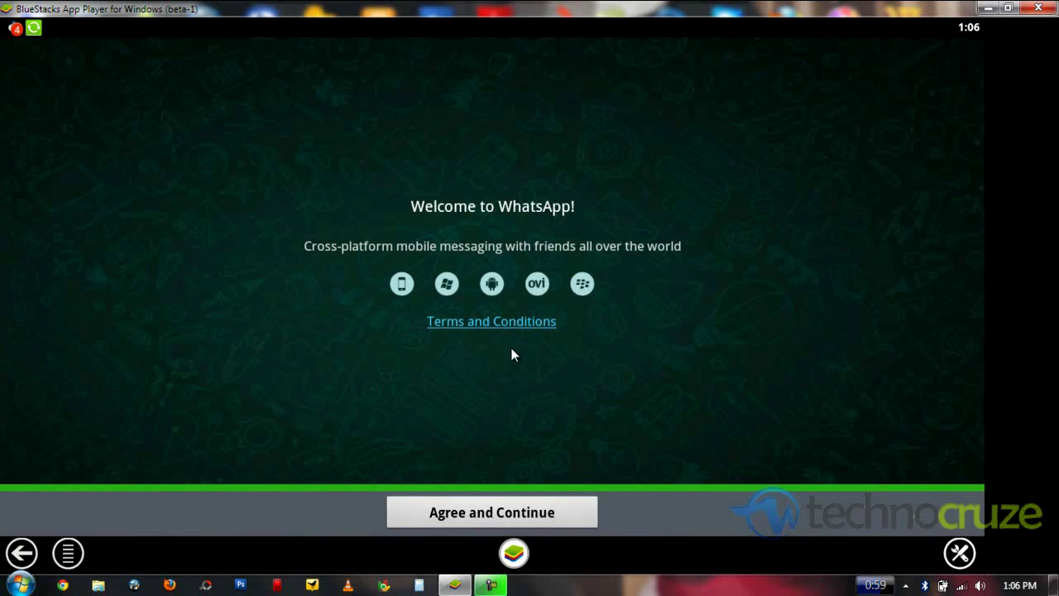
pyautogui.click(505, 519)
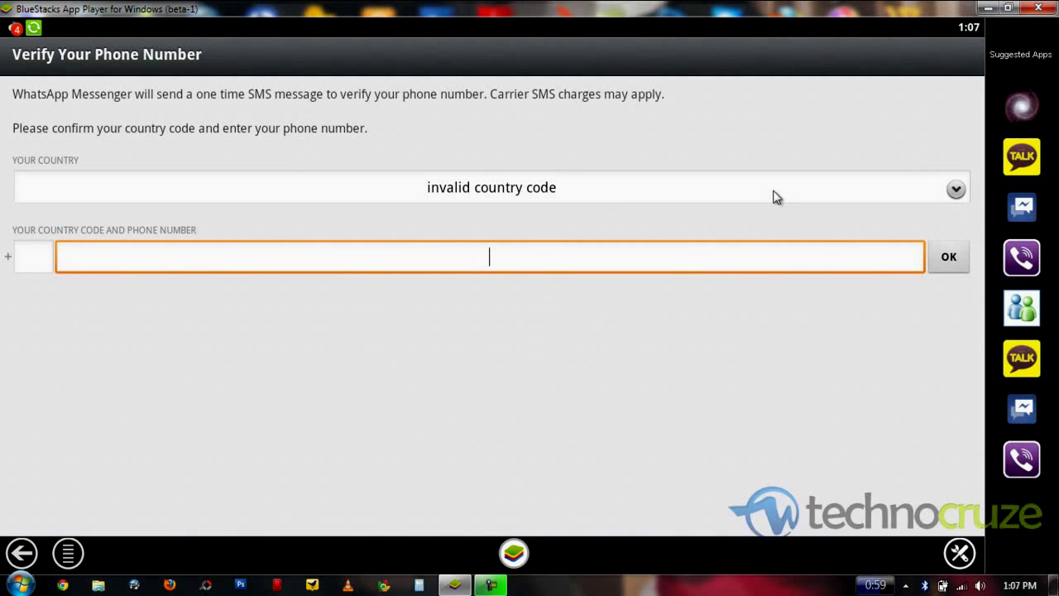
pyautogui.click(955, 191)
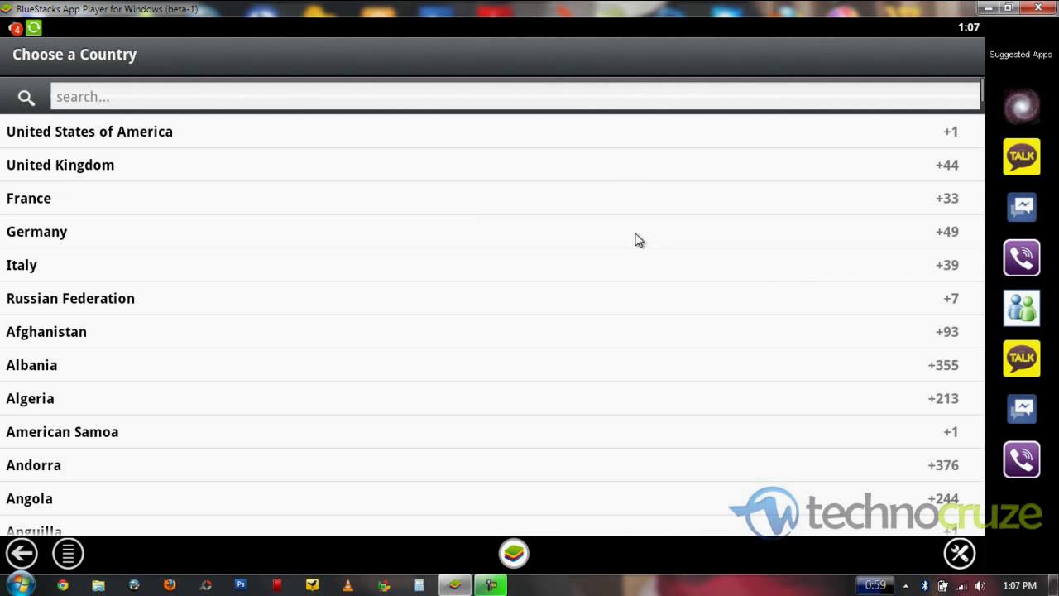
pyautogui.click(577, 104)
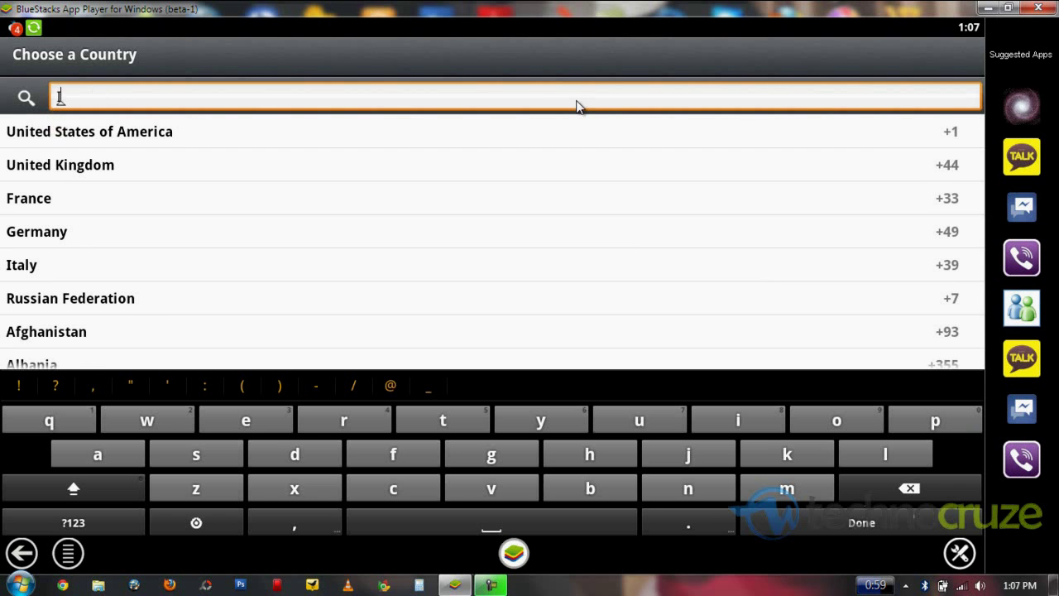
pyautogui.write('India')
pyautogui.click(524, 129)
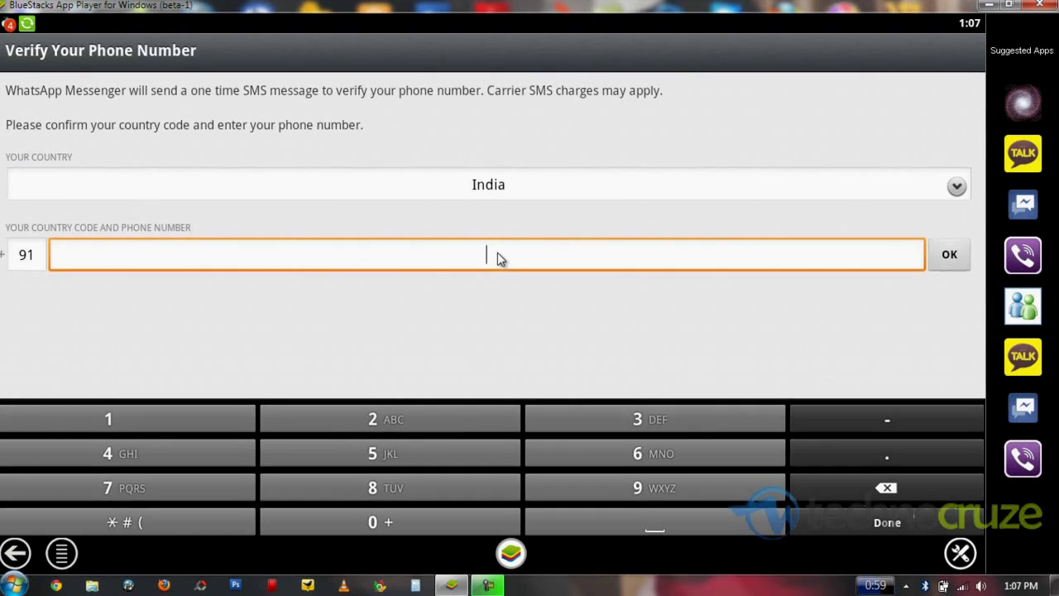
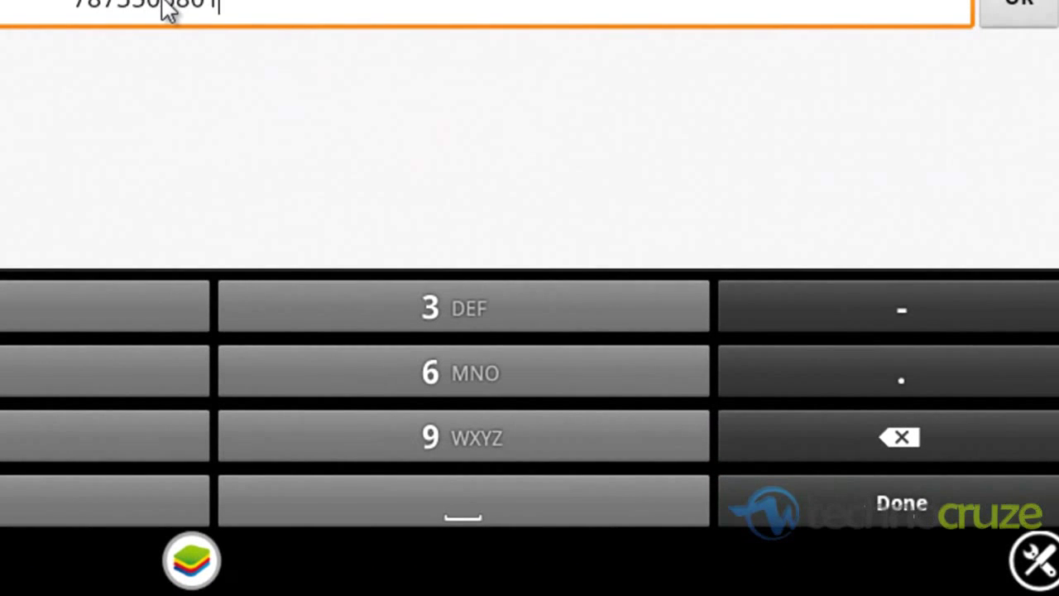
pyautogui.click(1034, 18)
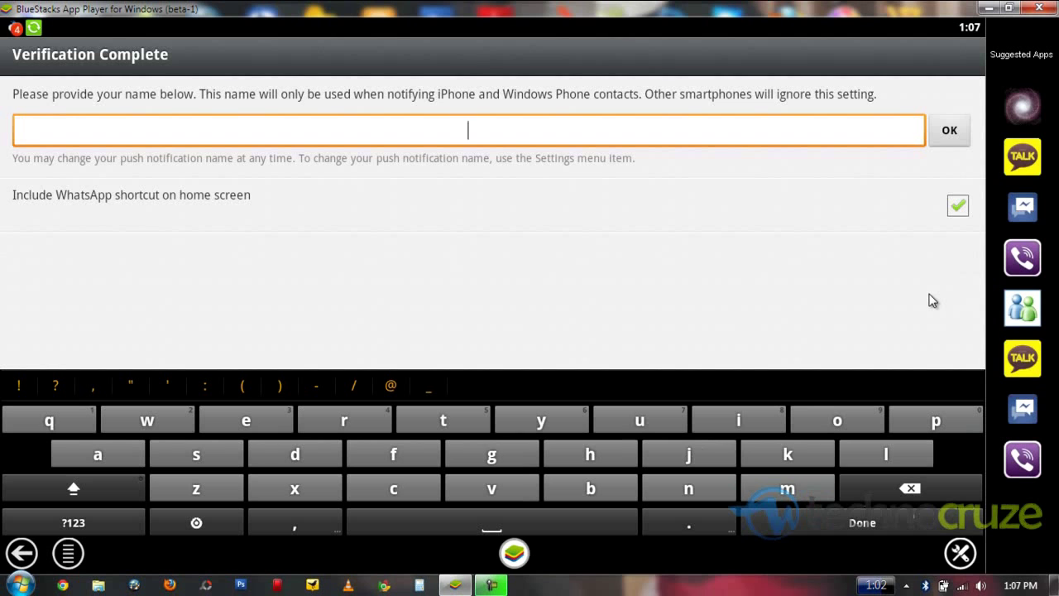
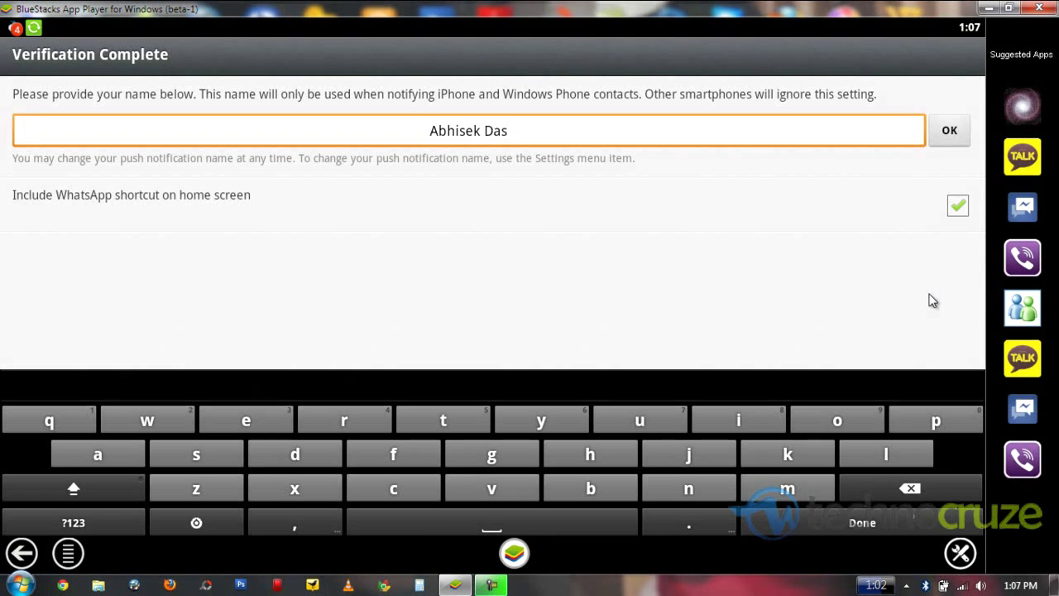
# Enter the display name in the Verification Complete field and confirm it
pyautogui.click(949, 132)
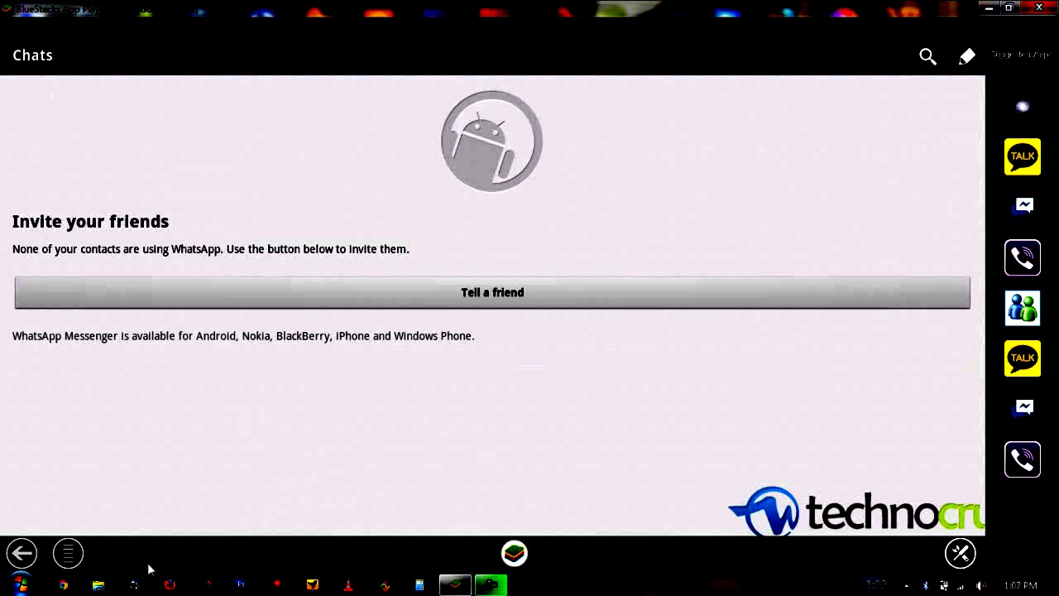
# Open and dismiss the WhatsApp options menu, then hide BlueStacks with Win+D
pyautogui.click(64, 549)
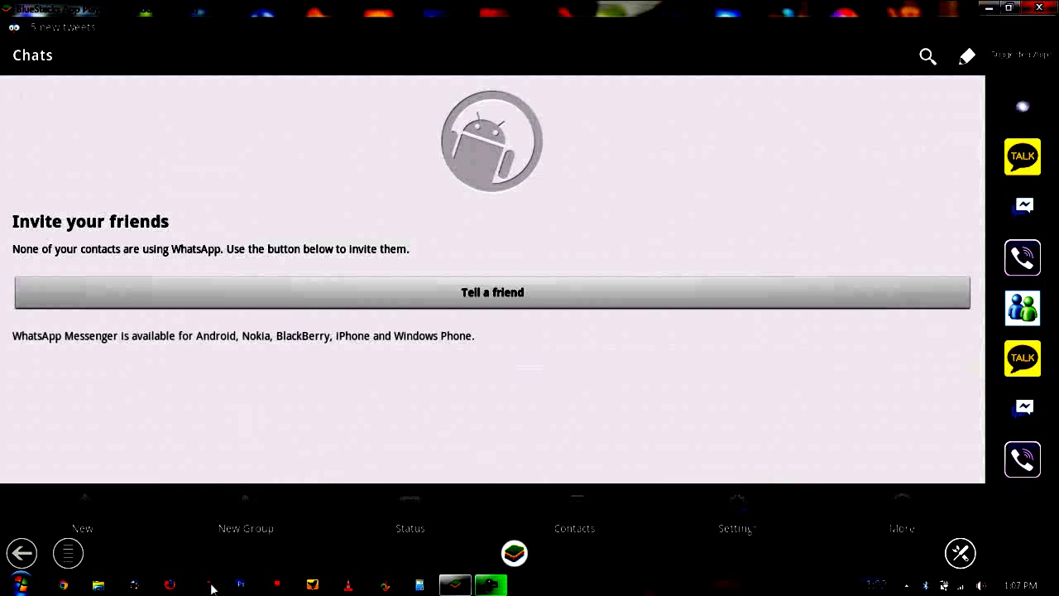
pyautogui.click(244, 402)
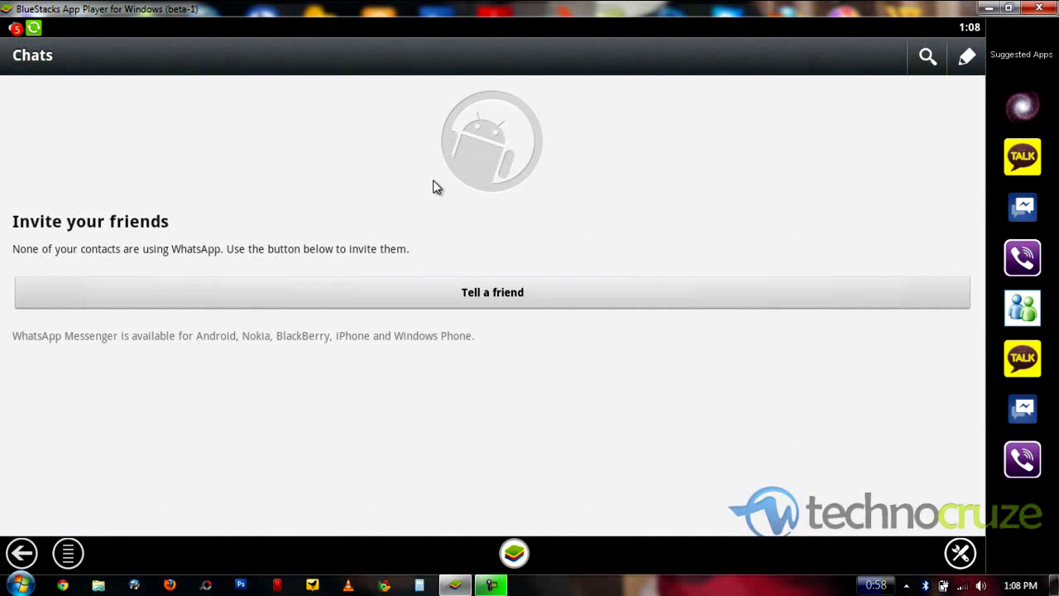
pyautogui.press('super+d')
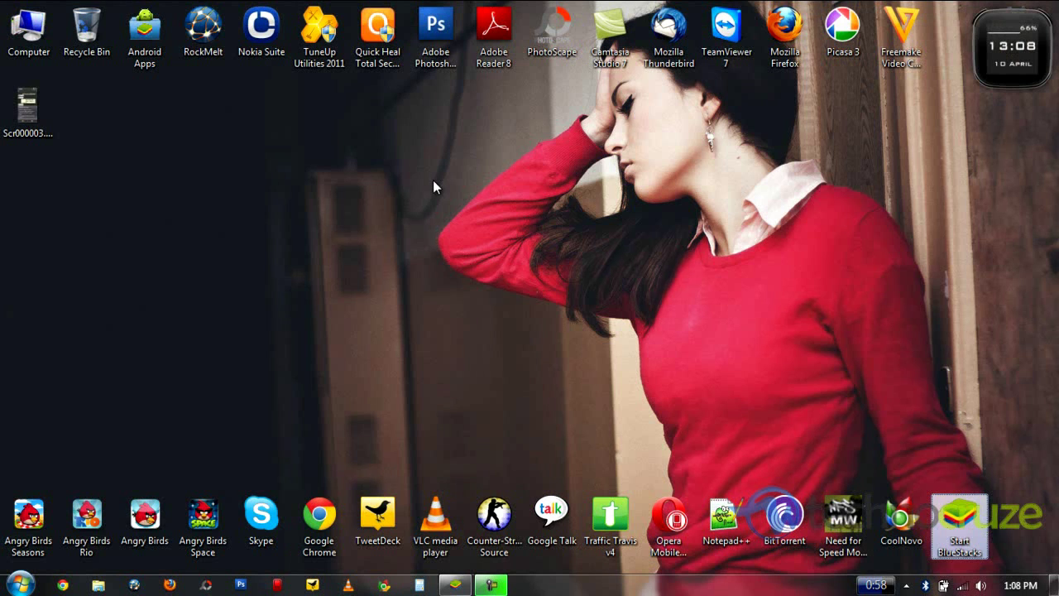
pyautogui.doubleClick(23, 120)
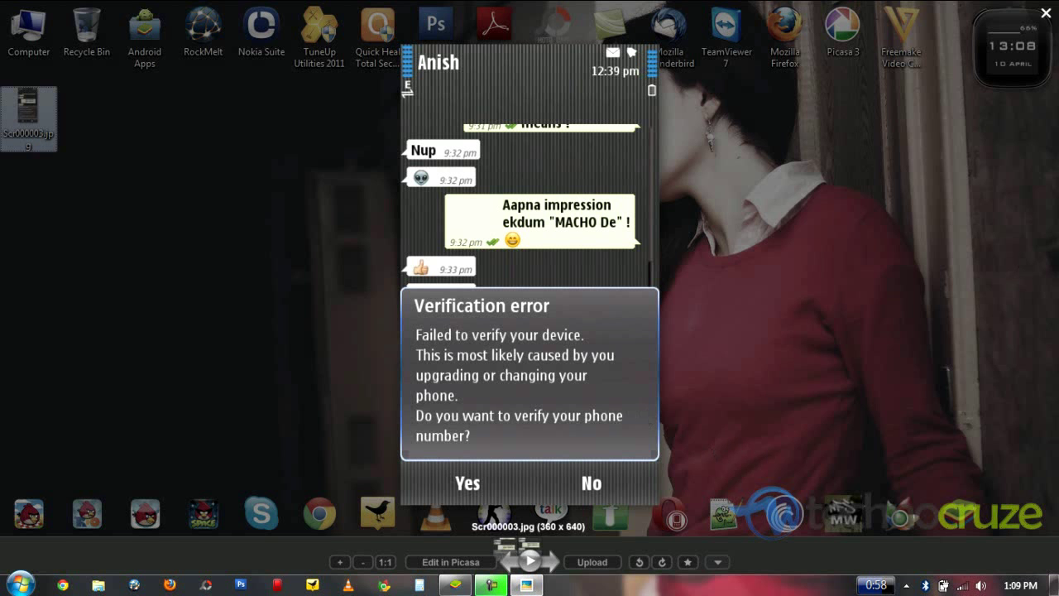
pyautogui.press('Escape')
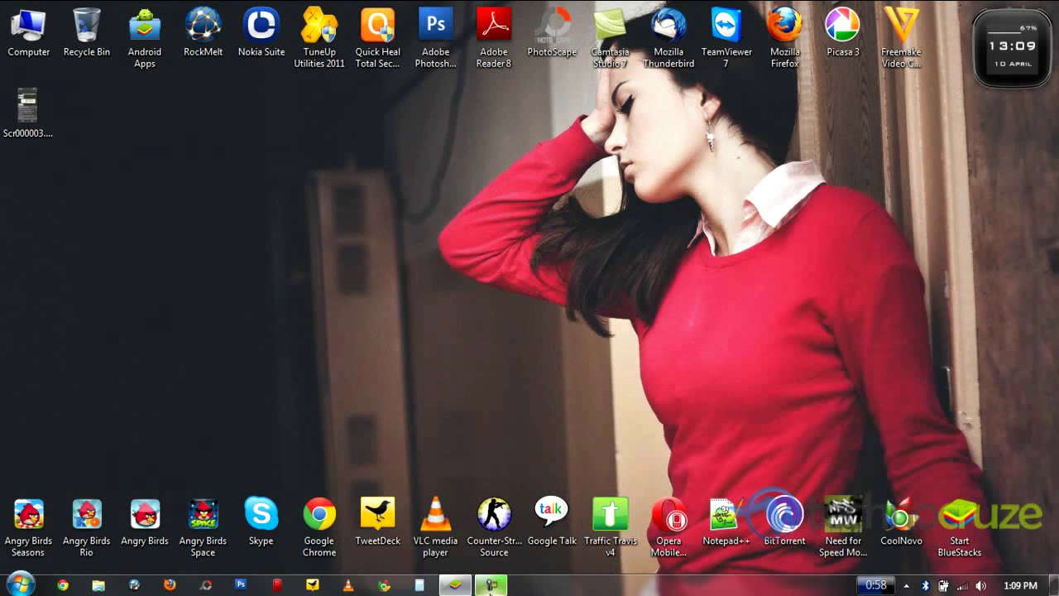
pyautogui.click(489, 586)
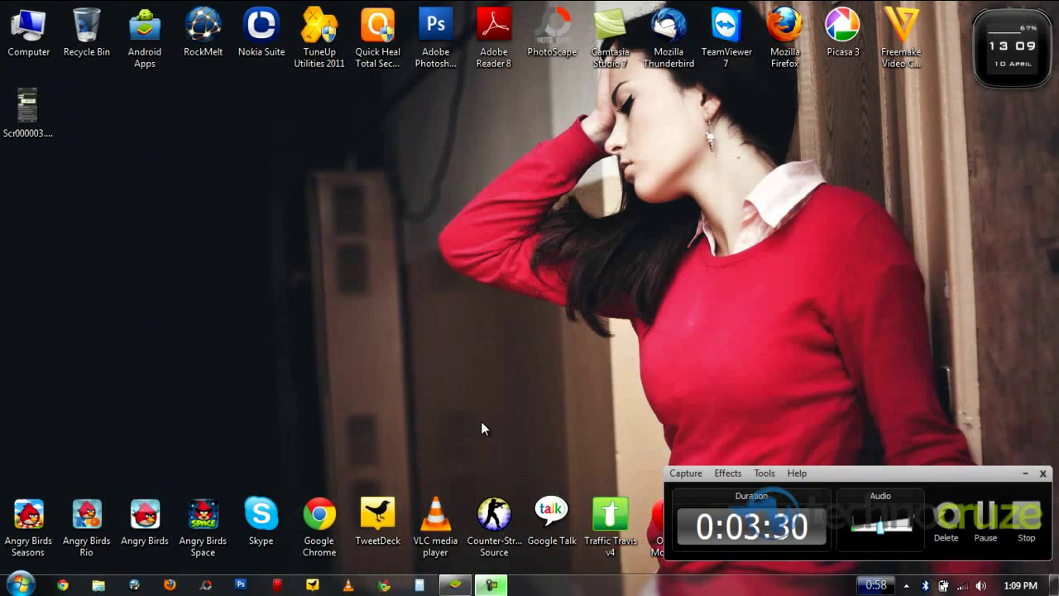
# Restore BlueStacks from the taskbar and open WhatsApp's options menu
pyautogui.click(458, 586)
pyautogui.click(1025, 475)
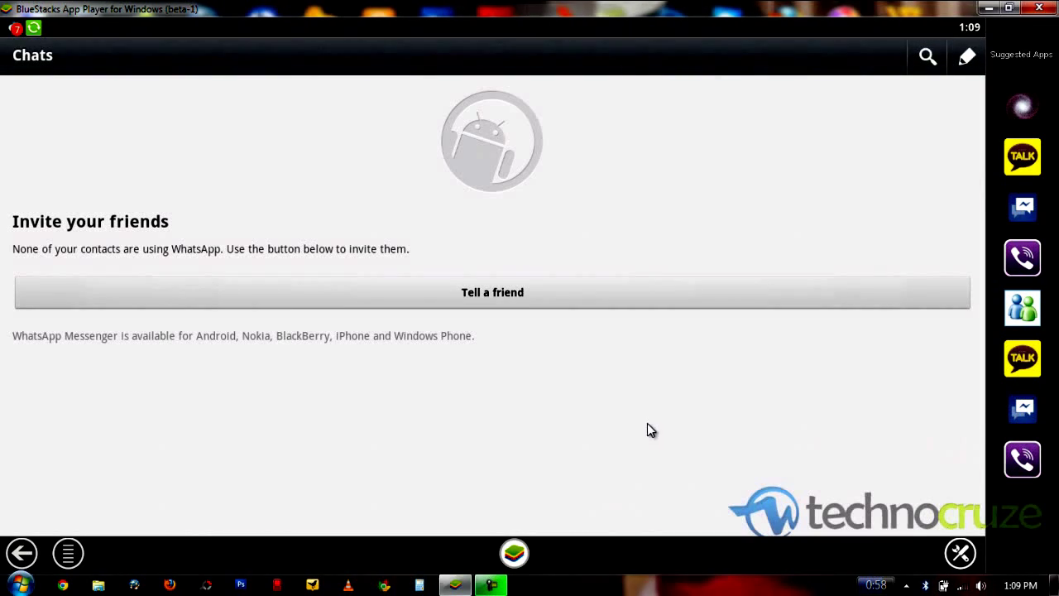
pyautogui.click(69, 553)
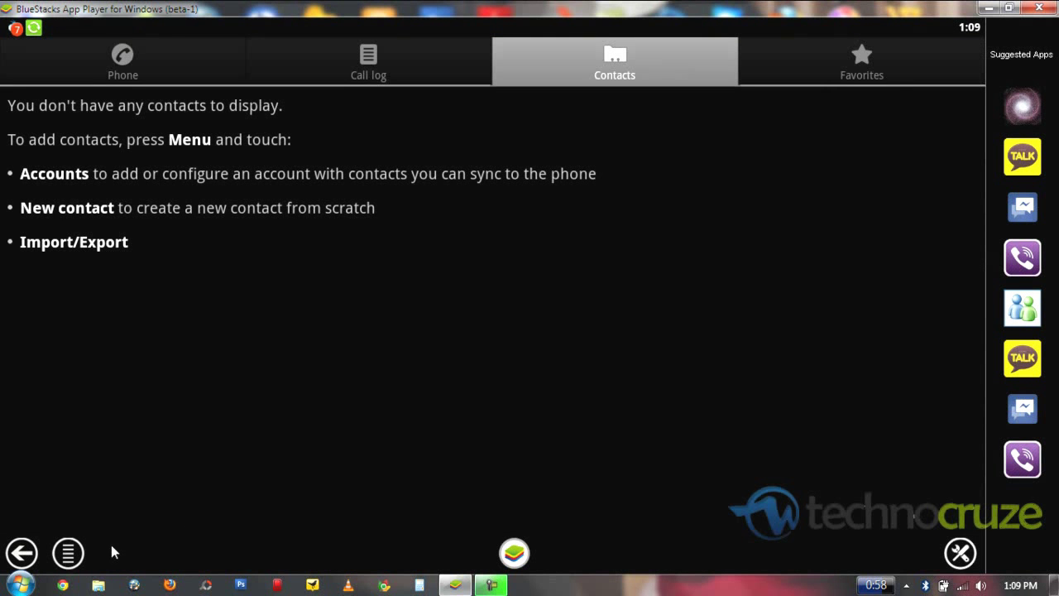
# Start a new contact from the contacts menu, then discard the form without saving
pyautogui.click(83, 558)
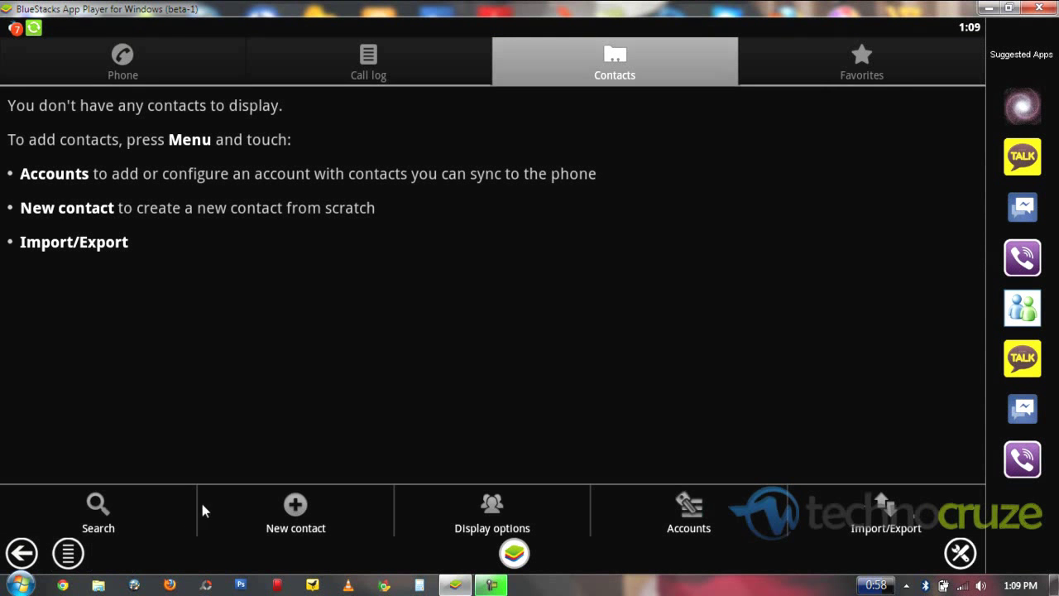
pyautogui.click(302, 496)
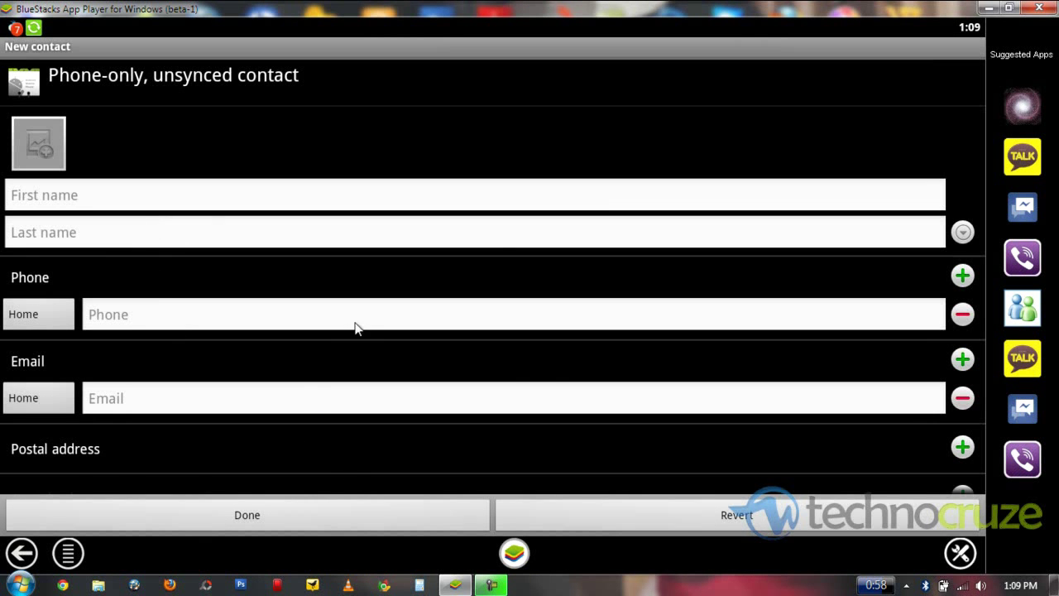
pyautogui.click(23, 553)
# Look at the Accounts settings, then confirm the contact Display options with Done
pyautogui.click(69, 556)
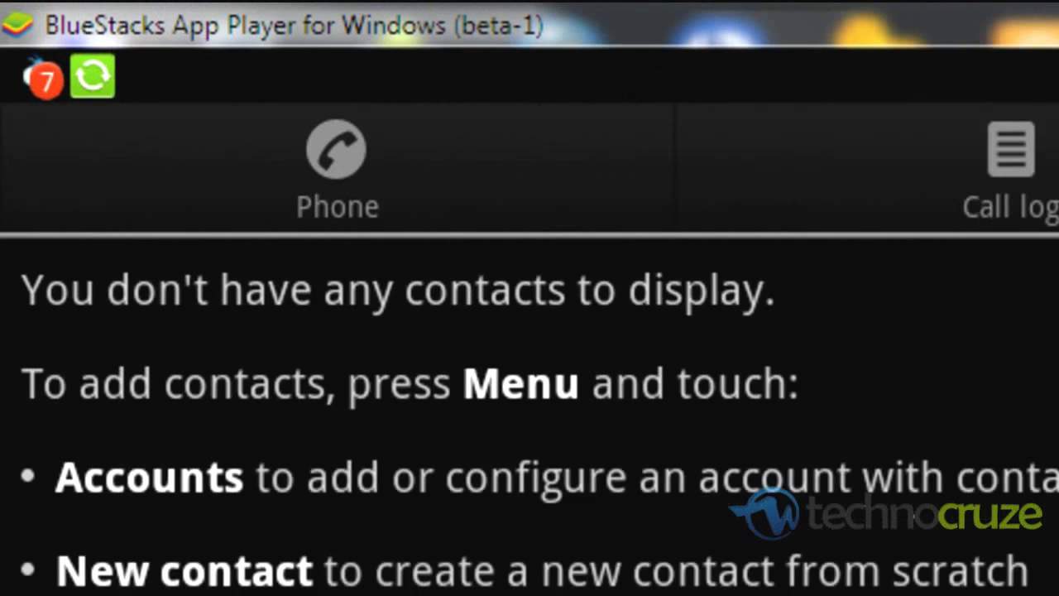
pyautogui.click(801, 583)
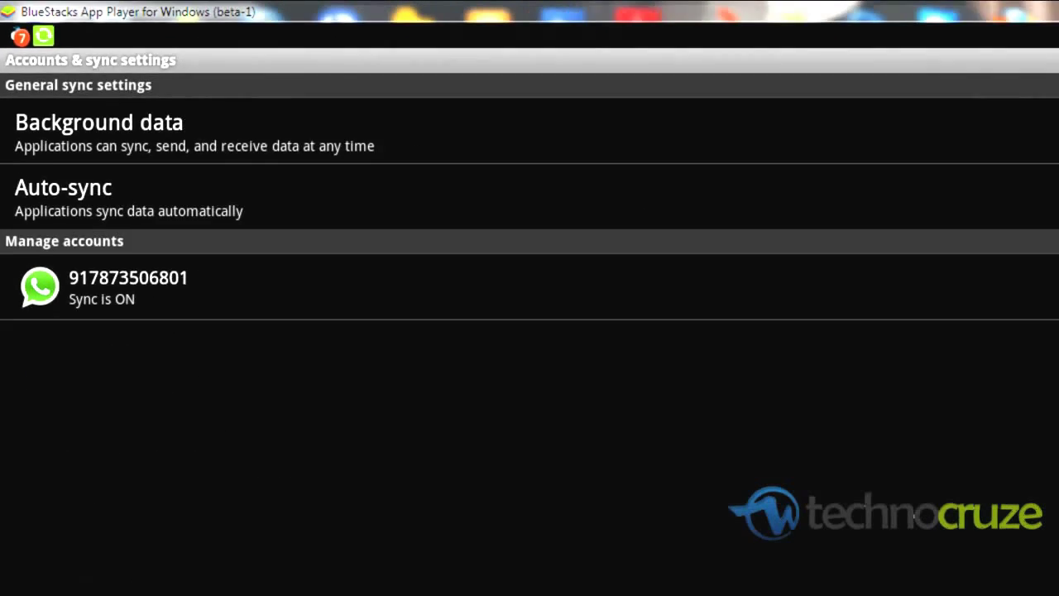
pyautogui.click(23, 555)
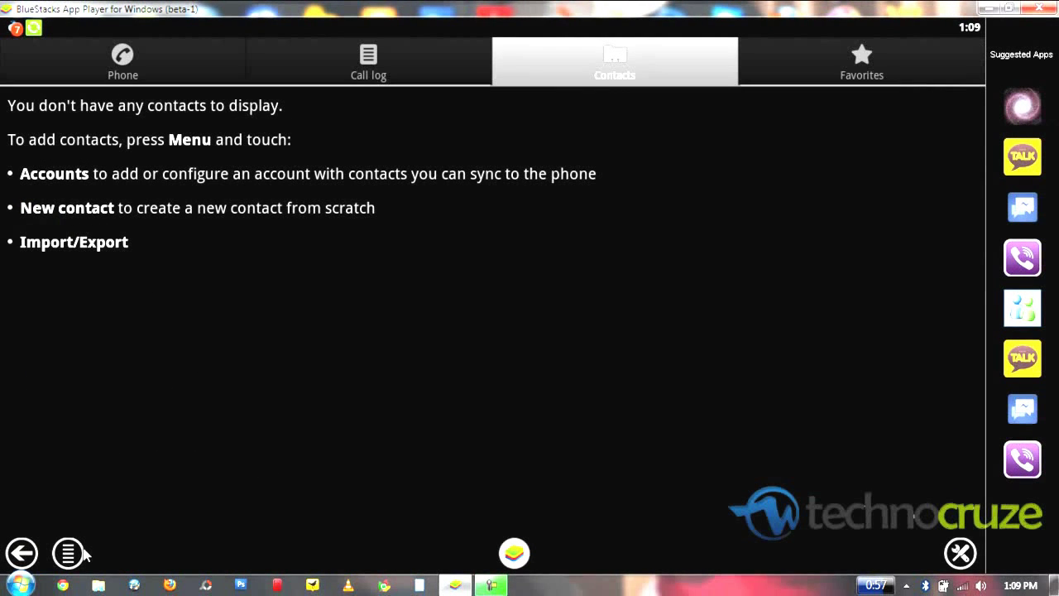
pyautogui.click(70, 553)
pyautogui.click(495, 491)
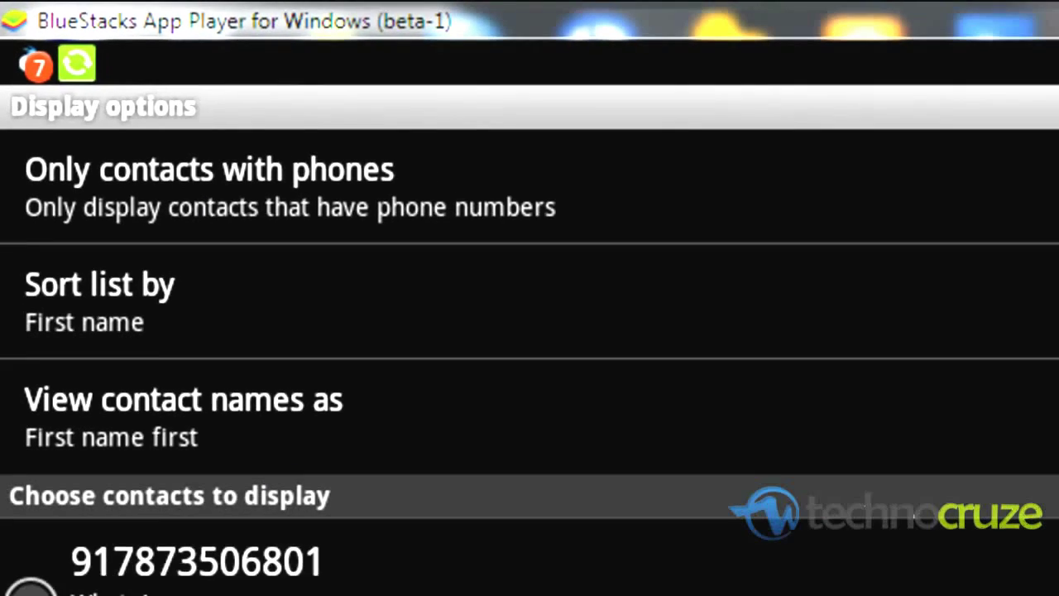
pyautogui.click(653, 595)
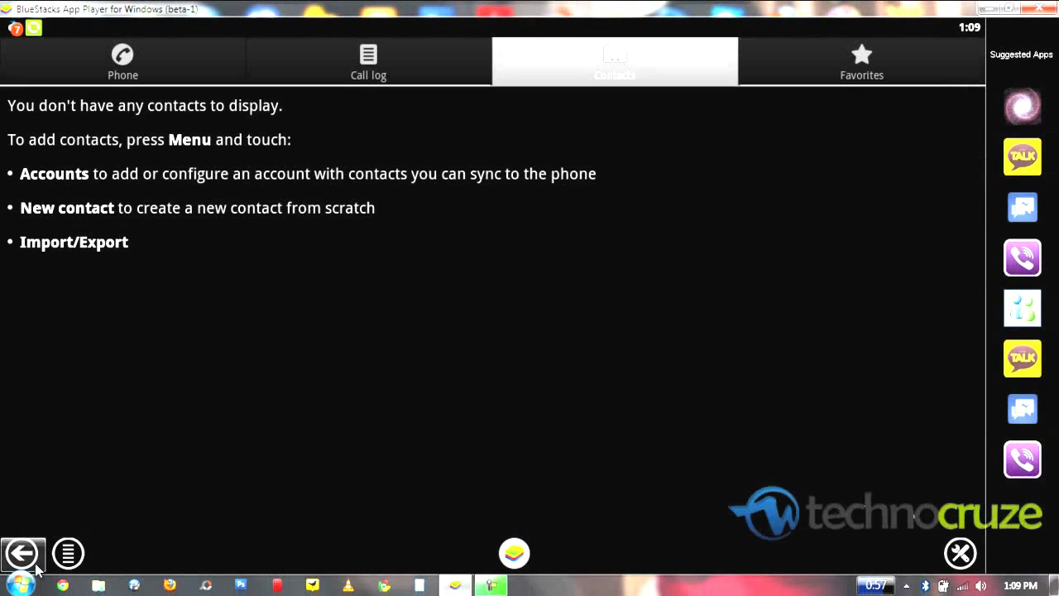
# Switch to the phone dialer and view its Call log and Favorites tabs
pyautogui.click(164, 70)
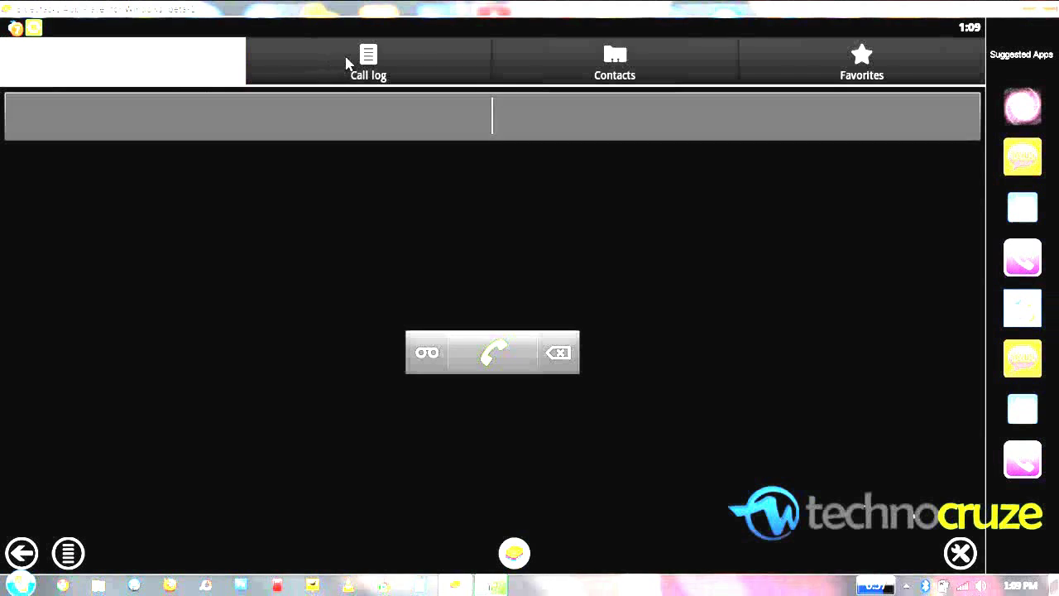
pyautogui.click(347, 63)
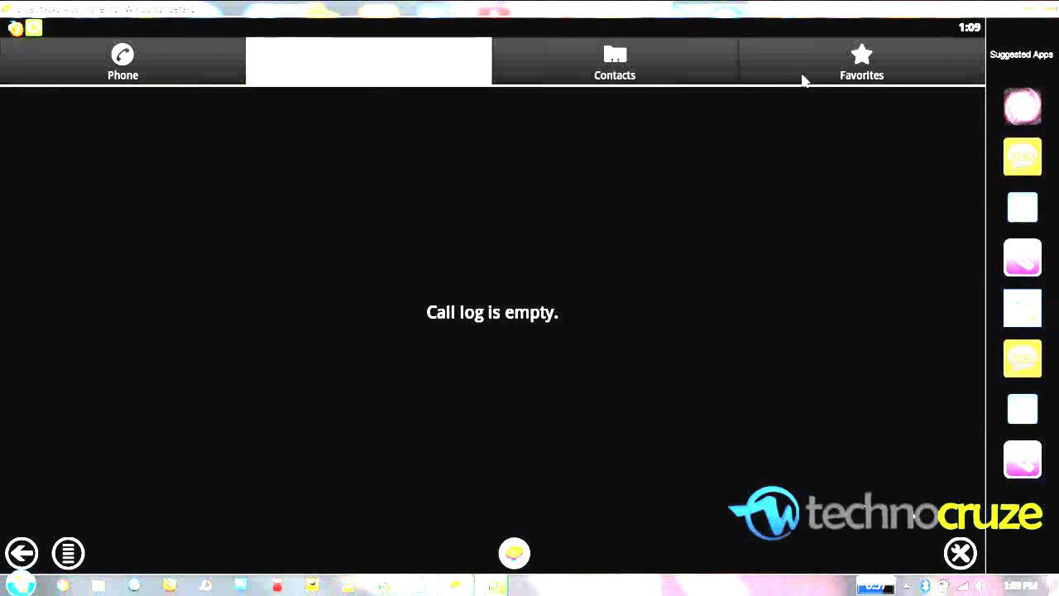
pyautogui.click(803, 80)
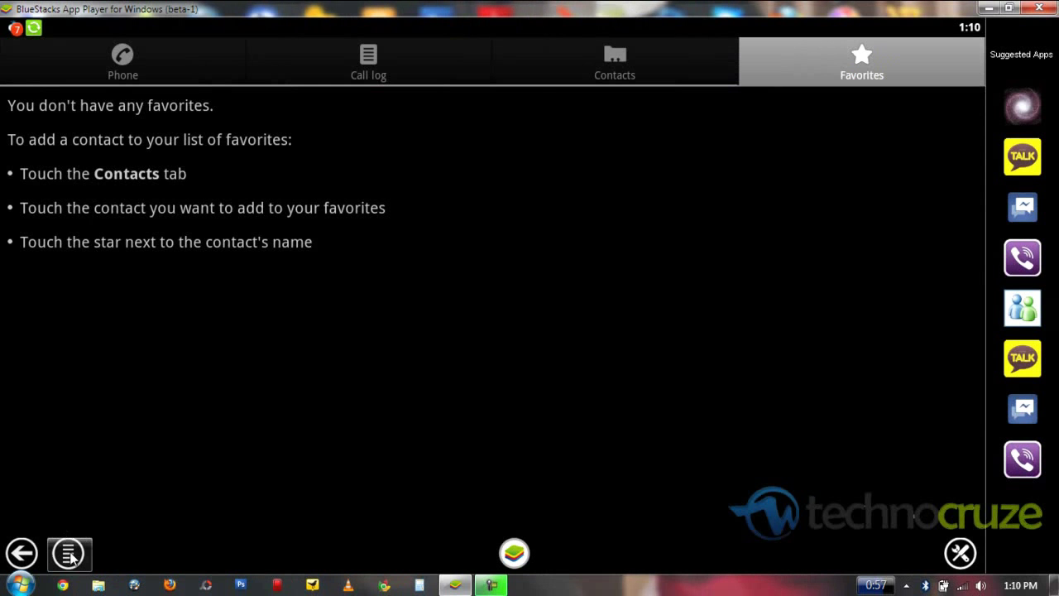
# Check the free-trial details under WhatsApp Settings > Account Info, then return to Chats
pyautogui.click(22, 553)
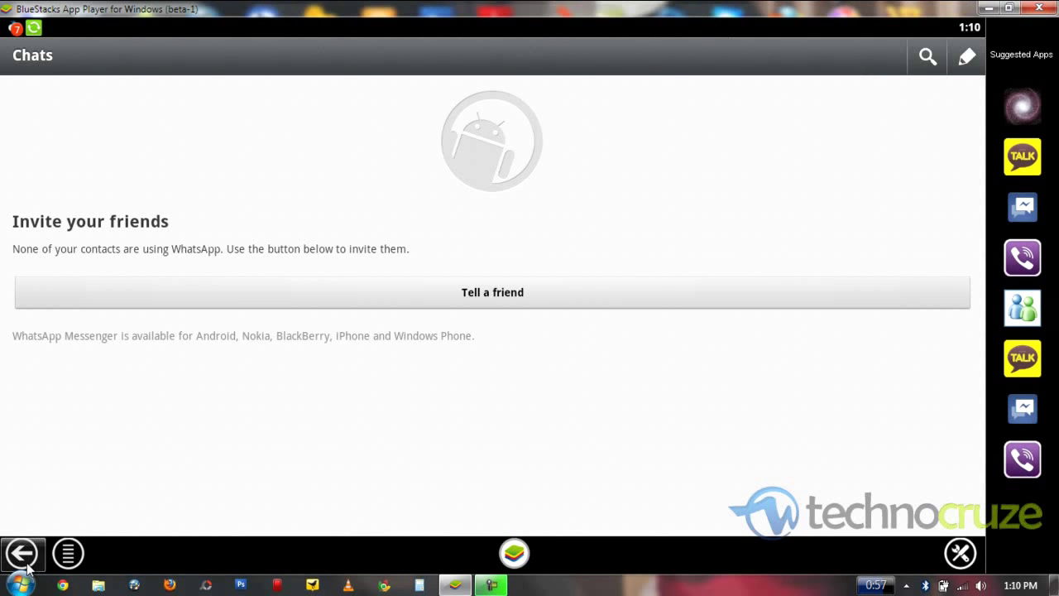
pyautogui.click(67, 553)
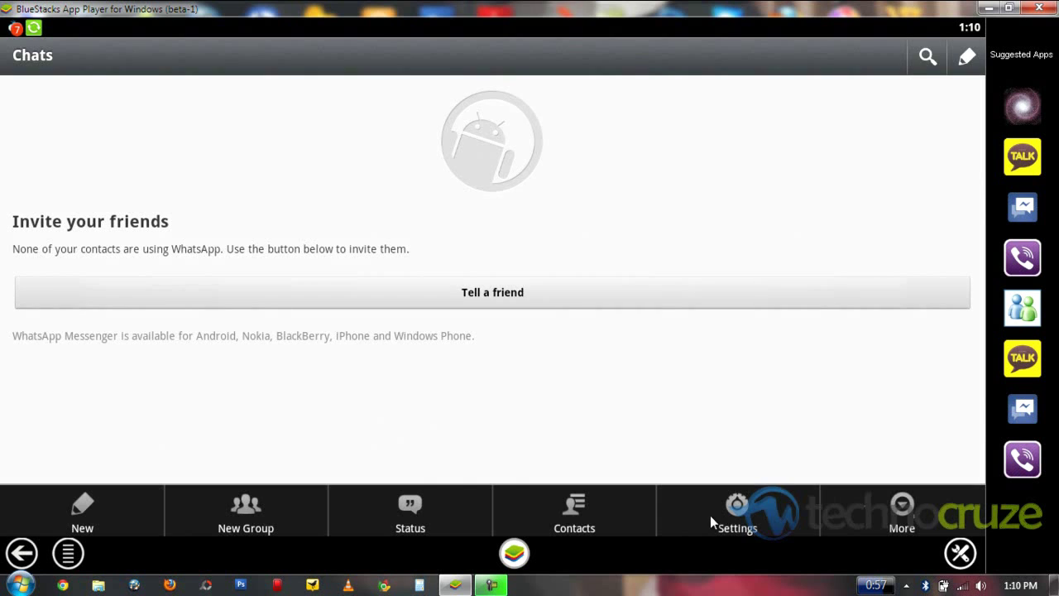
pyautogui.click(710, 515)
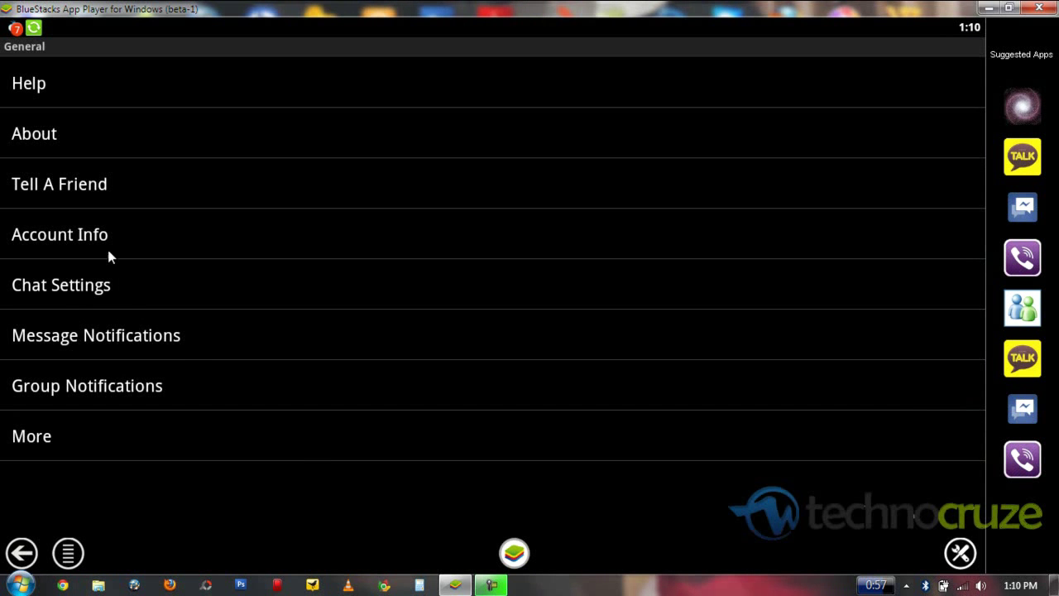
pyautogui.click(101, 235)
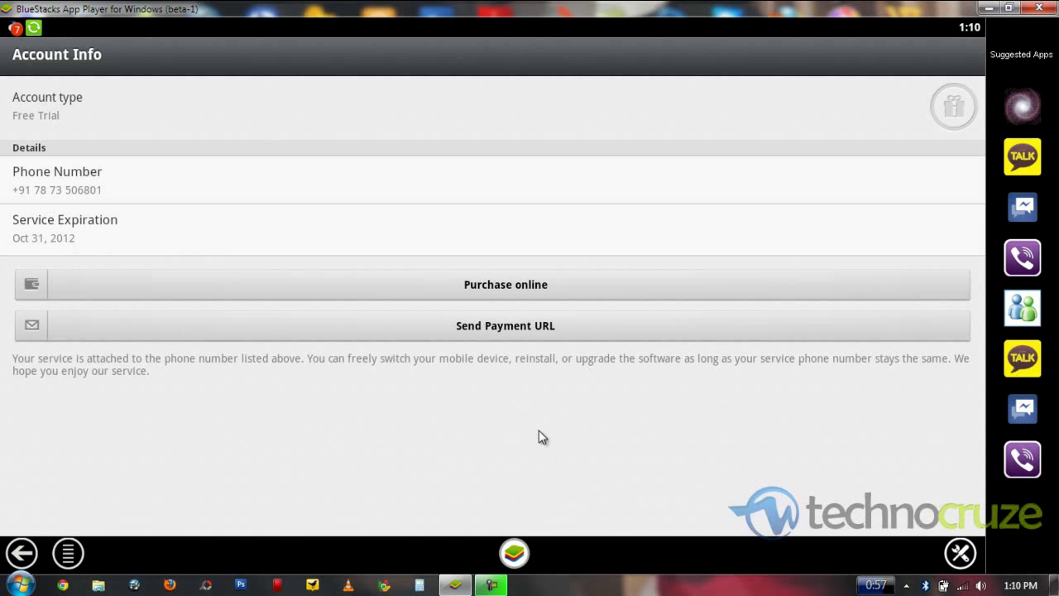
pyautogui.click(22, 553)
pyautogui.click(22, 553)
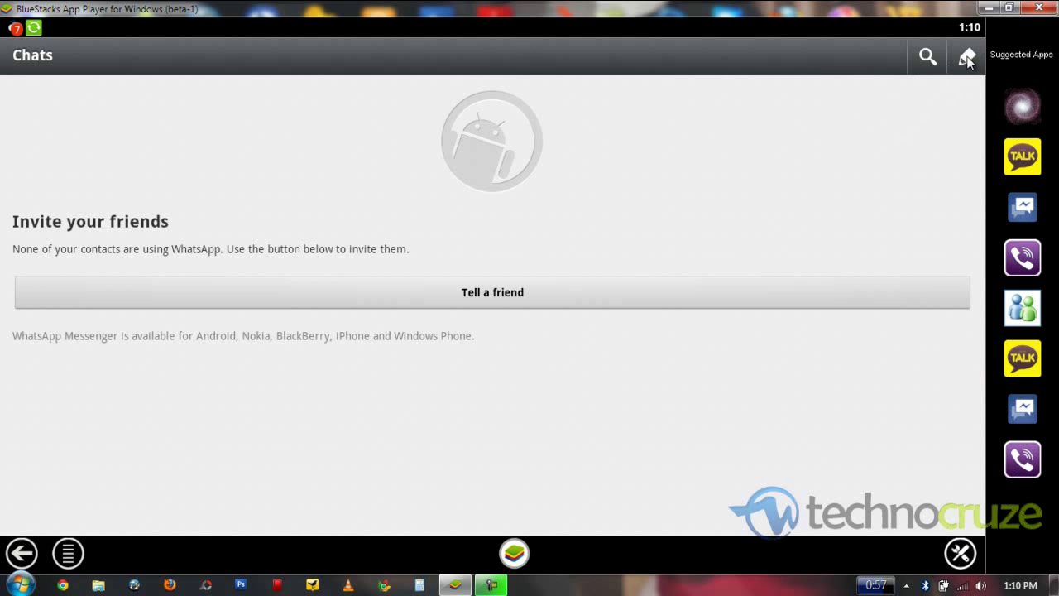
# Open the compose-chat contacts list, dismiss the Windows Start menu and return to Chats
pyautogui.click(966, 56)
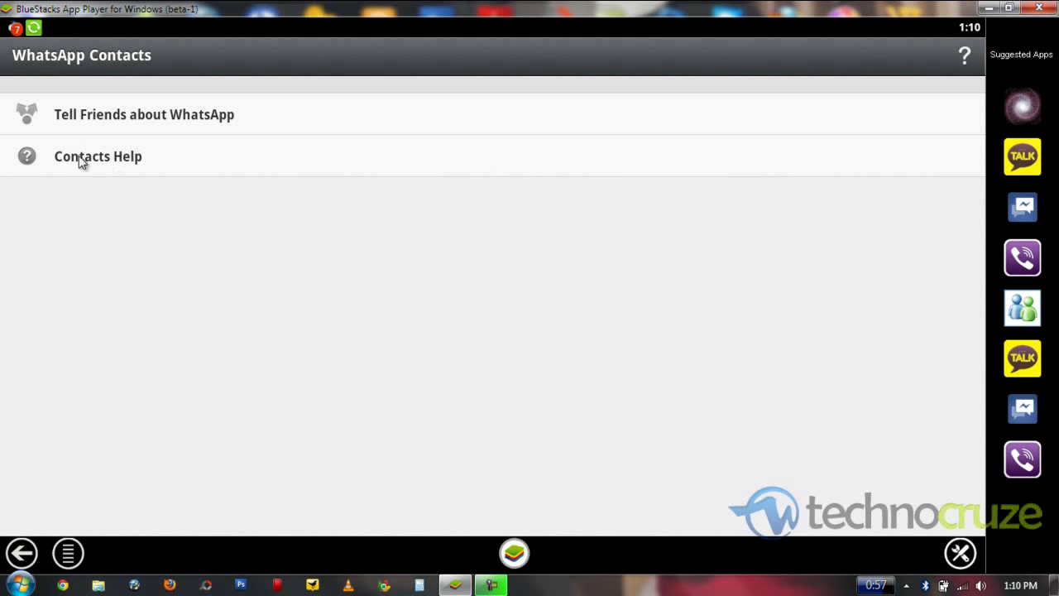
pyautogui.click(20, 584)
pyautogui.click(443, 470)
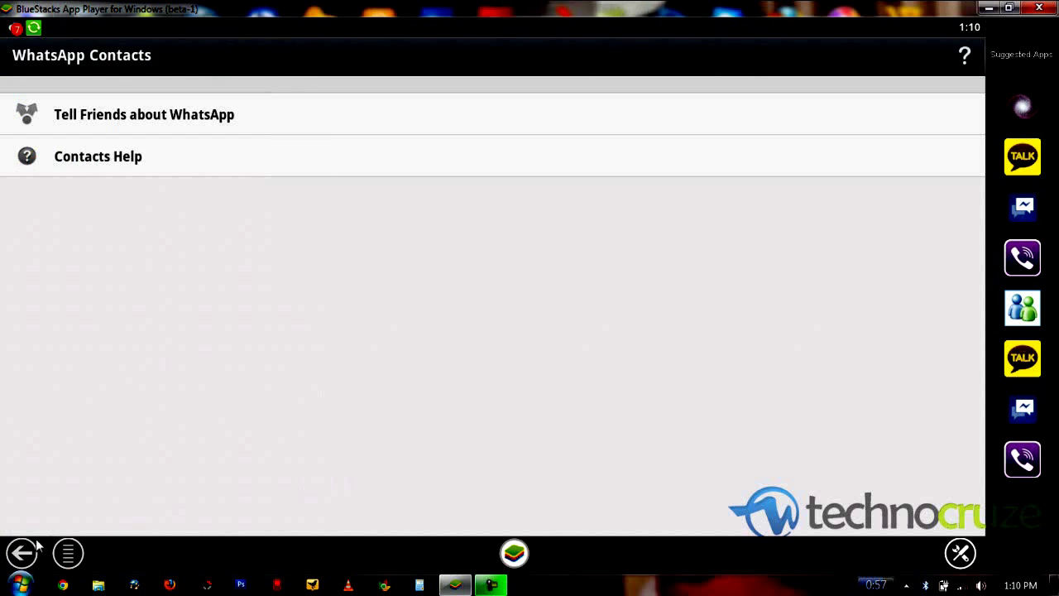
pyautogui.click(22, 552)
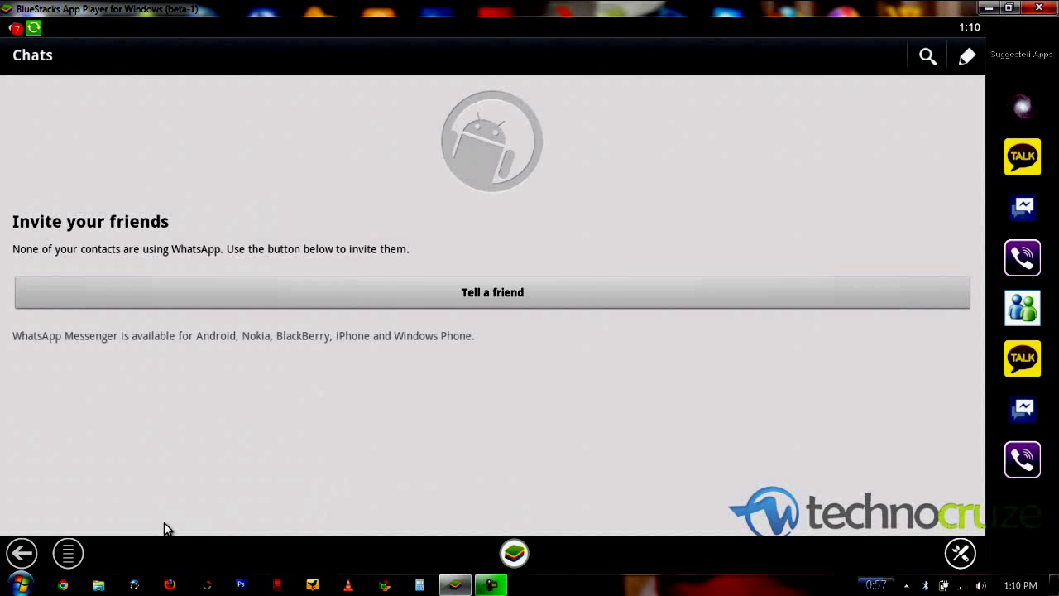
# View WhatsApp's More options, close them and reopen the options menu
pyautogui.click(90, 545)
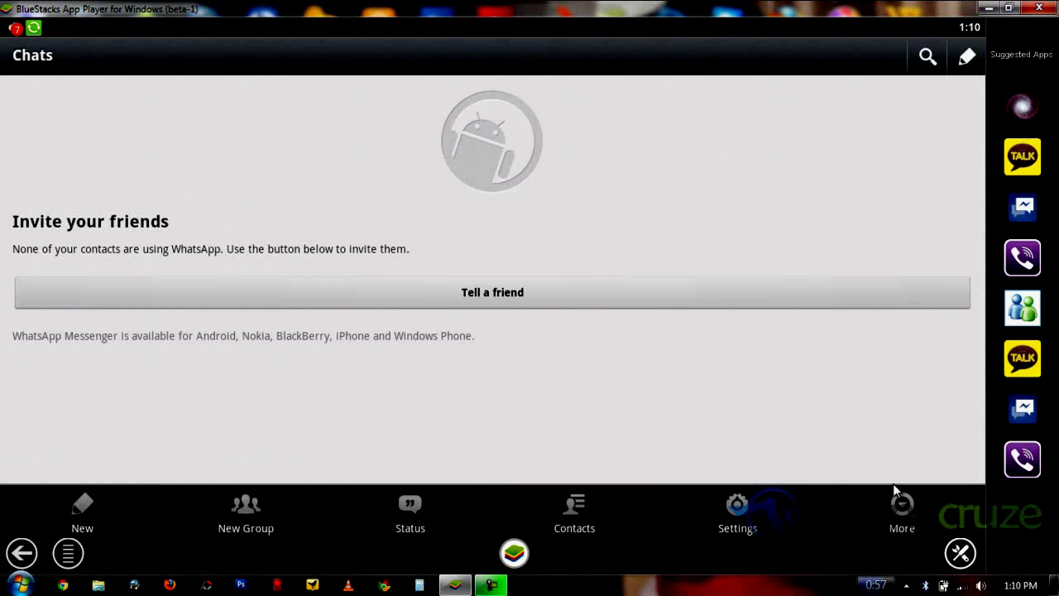
pyautogui.click(907, 508)
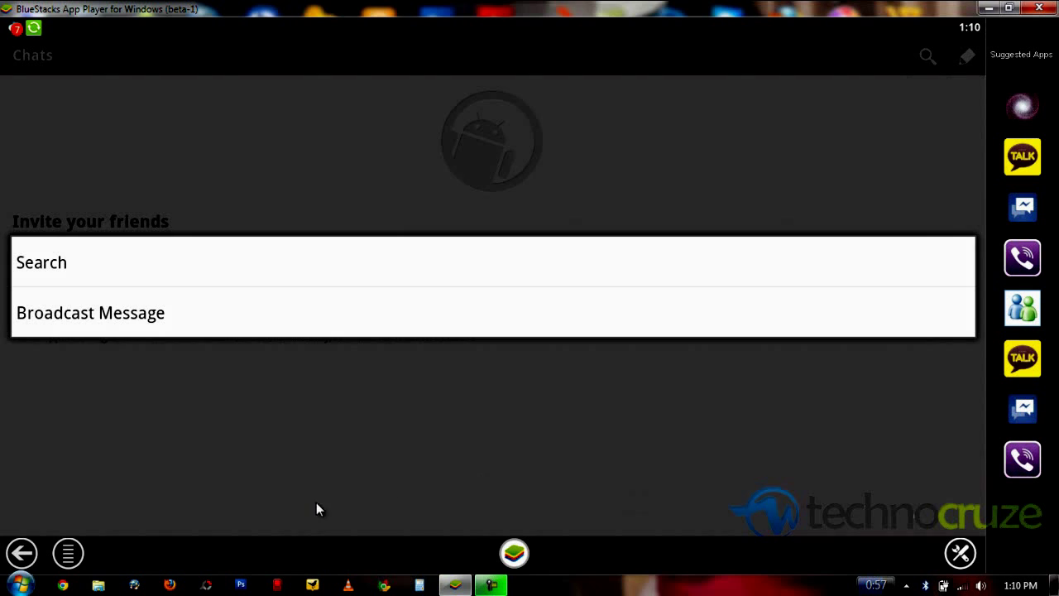
pyautogui.click(68, 553)
pyautogui.click(68, 553)
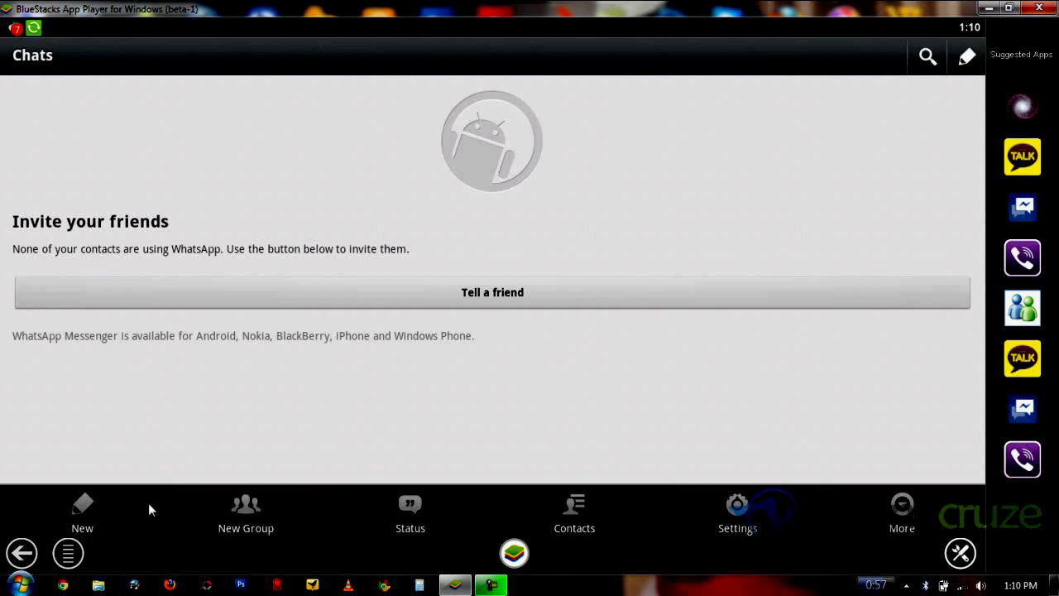
pyautogui.click(420, 522)
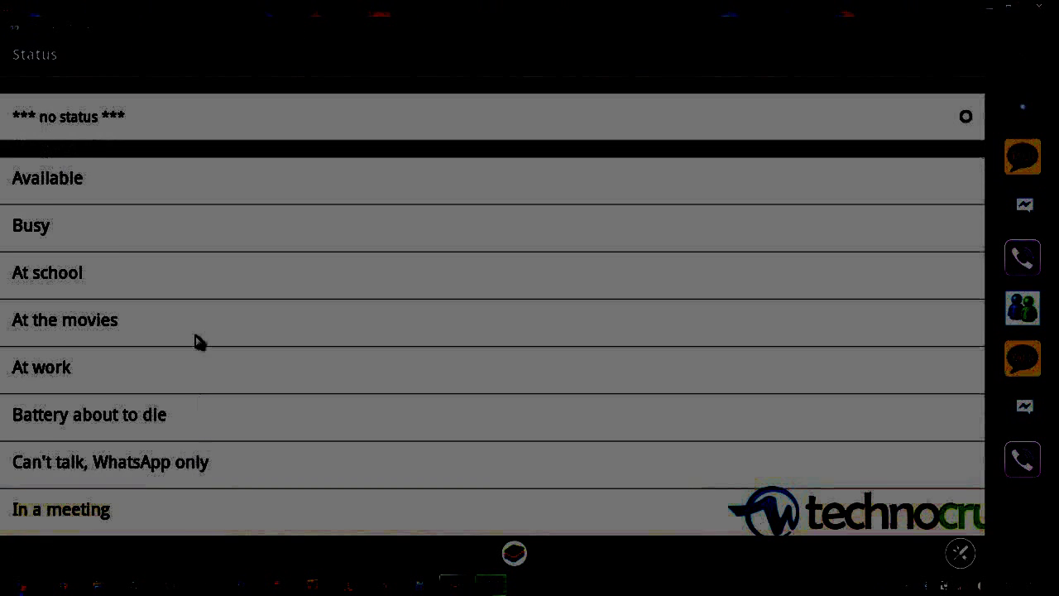
pyautogui.moveTo(195, 336); pyautogui.dragTo(196, 213)
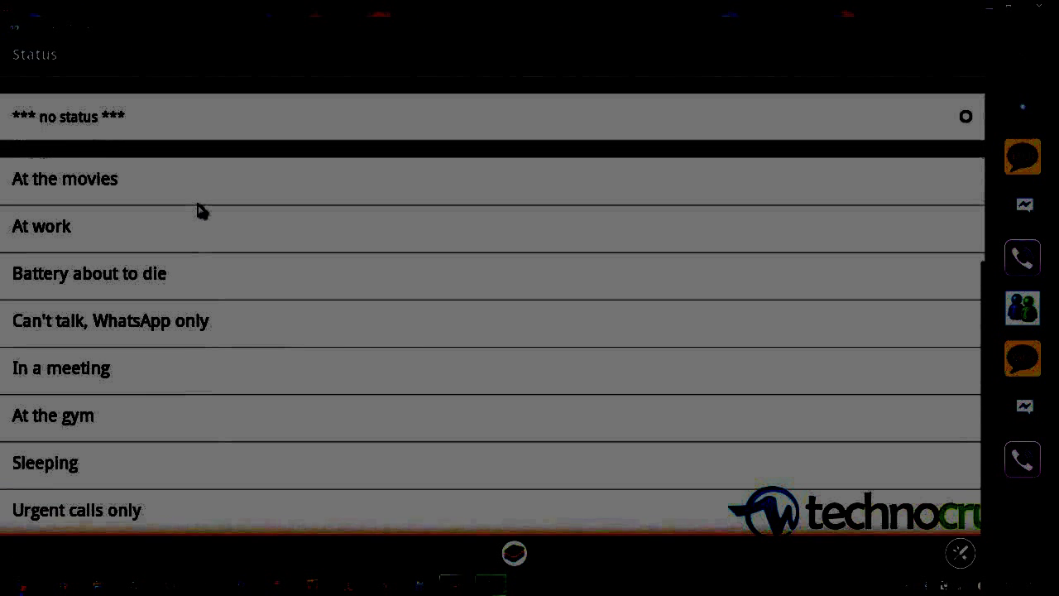
pyautogui.moveTo(196, 274); pyautogui.dragTo(206, 472)
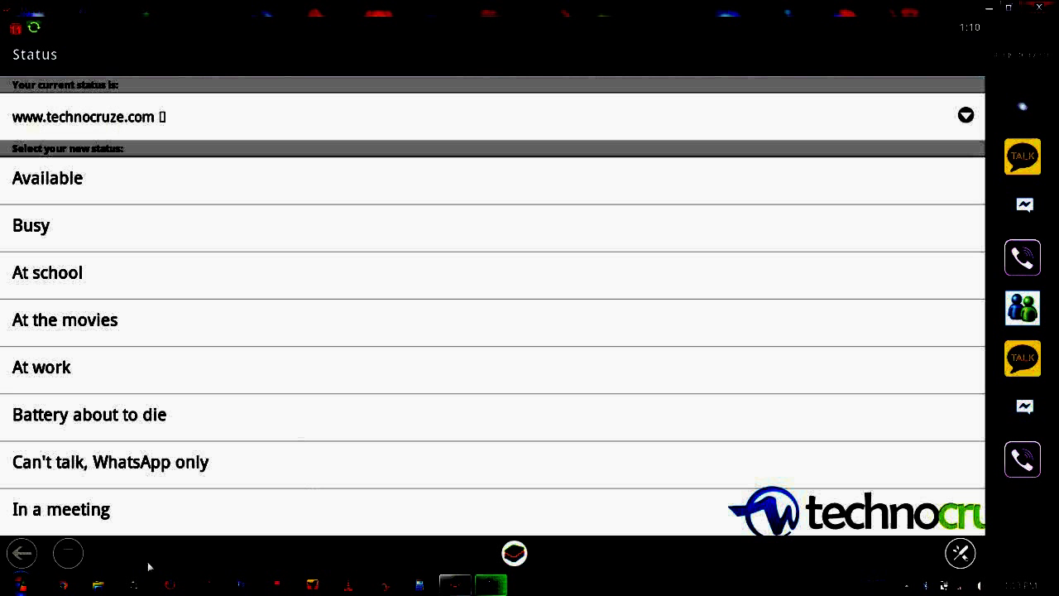
pyautogui.click(15, 556)
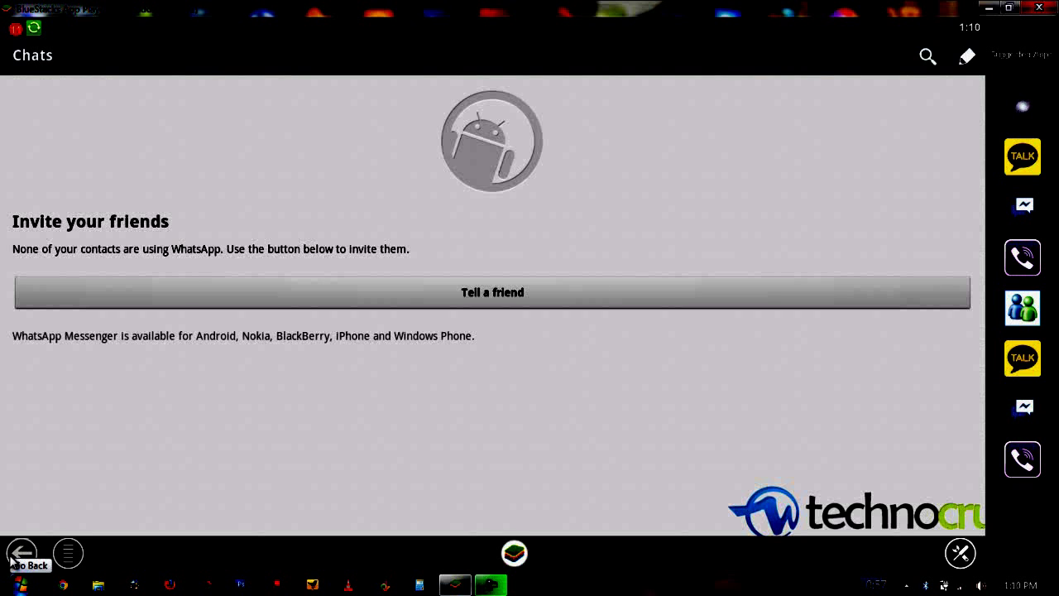